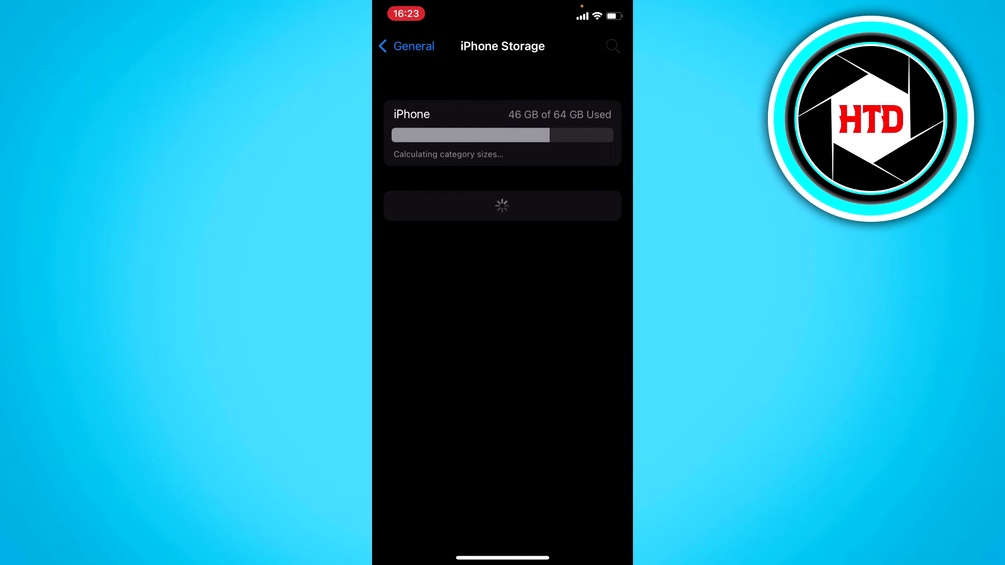
Step: Close Settings, return to Safari's Snapchat Support Contact us page, and choose 'I can't access my account'
left_click_drag(503, 550, 502, 314)
left_click_drag(597, 274, 597, 47)
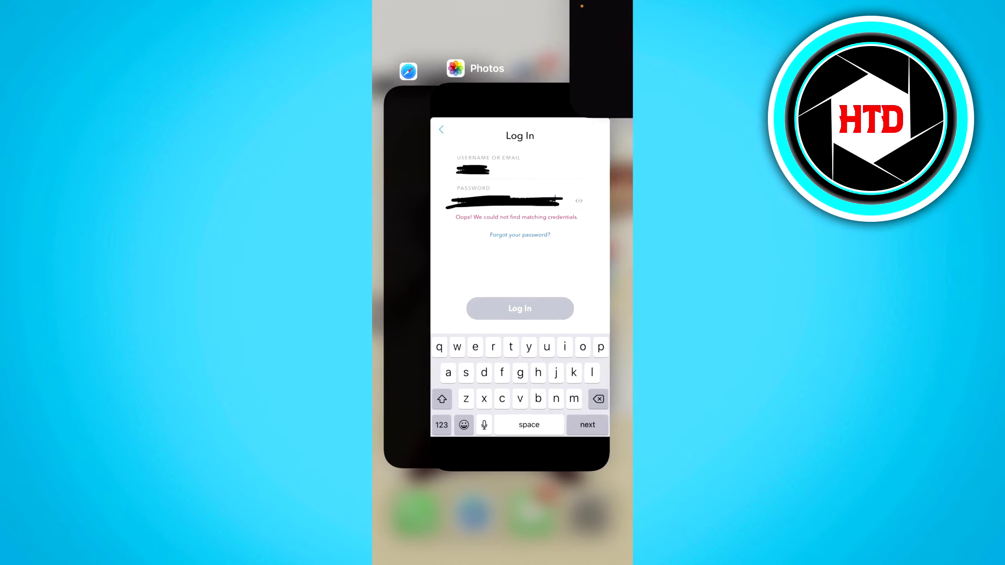
left_click(501, 275)
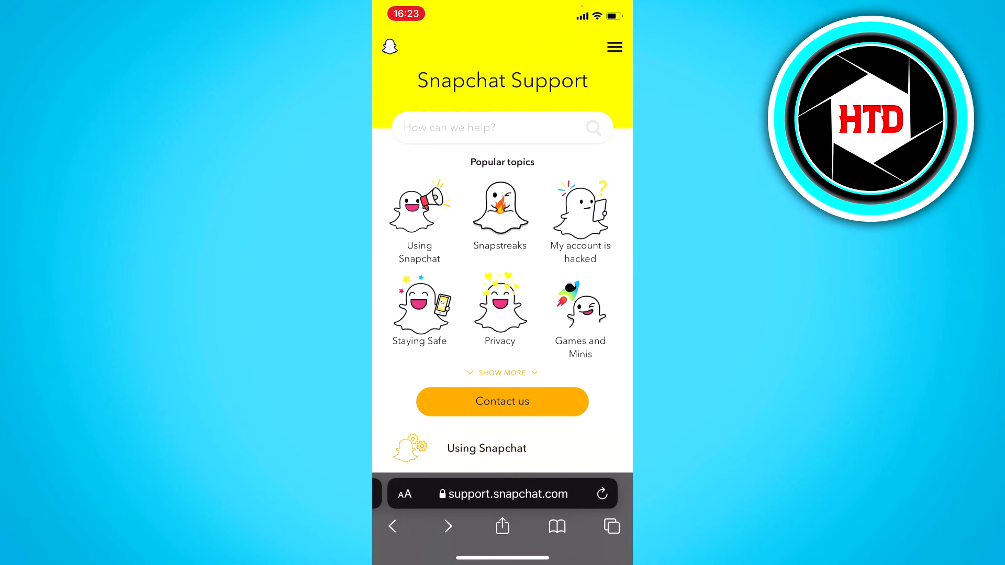
scroll(502, 315, "down", 2)
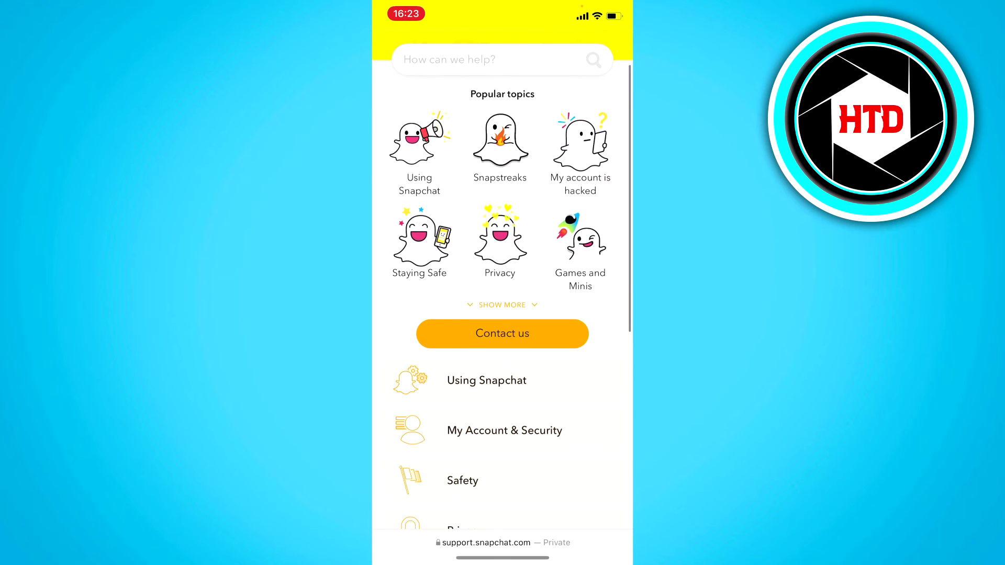
left_click(503, 333)
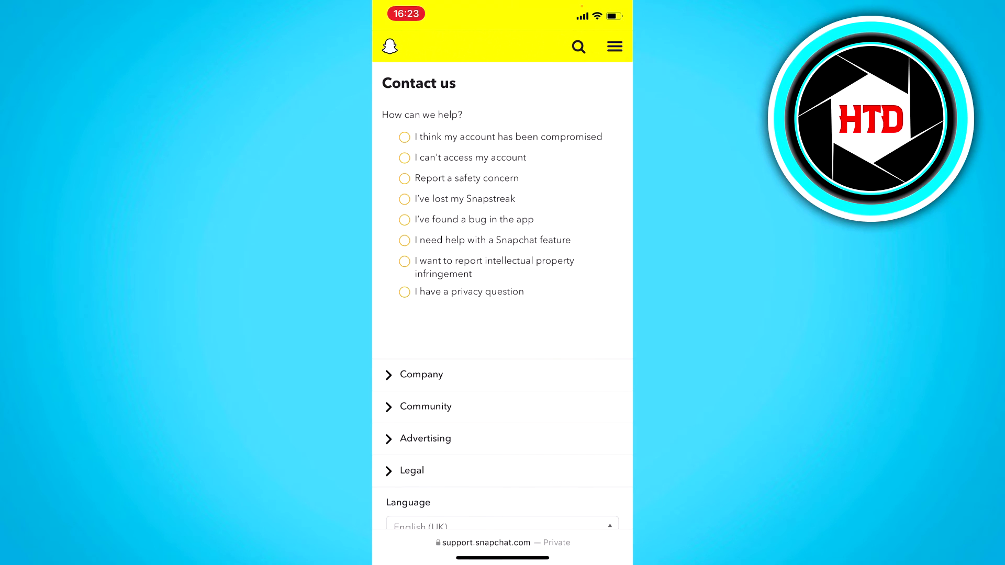
left_click(404, 158)
scroll(502, 314, "down", 3)
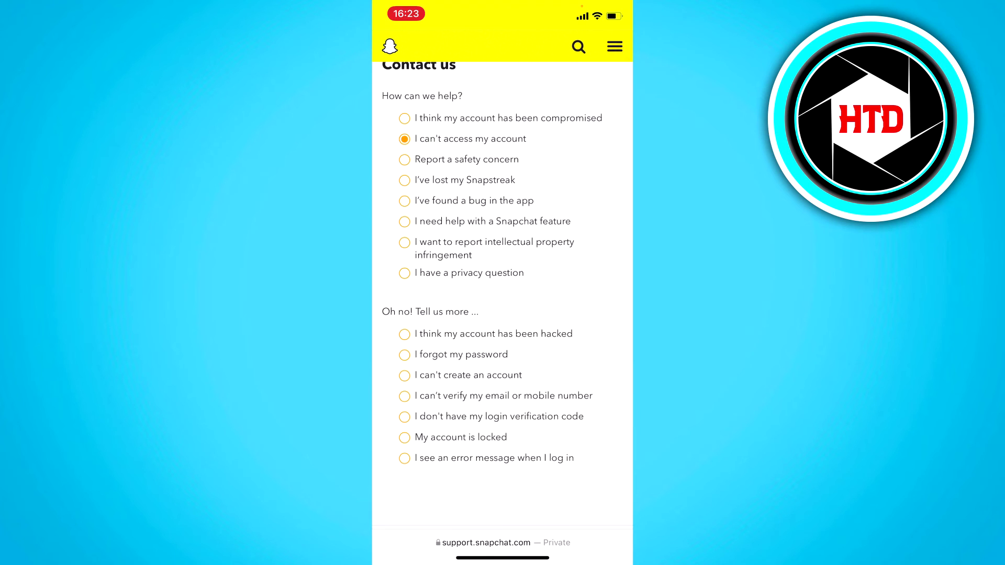